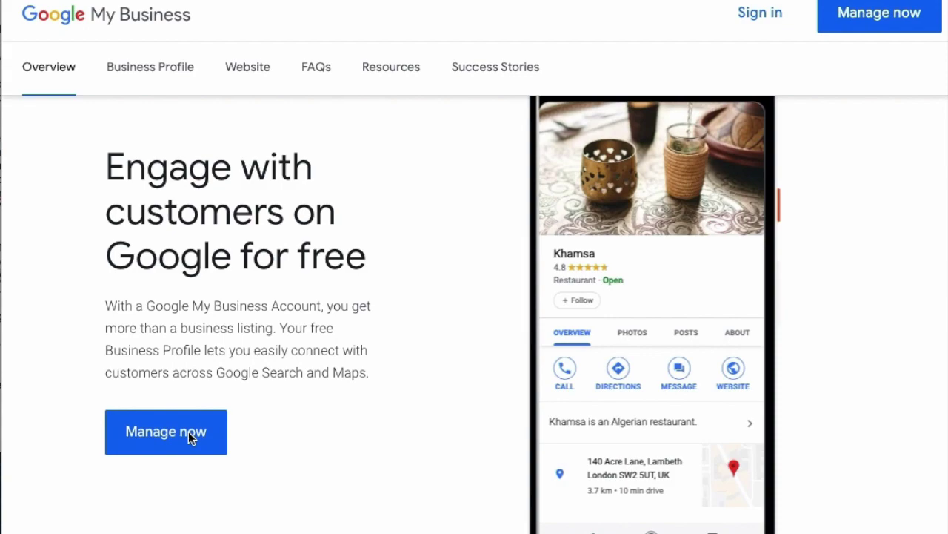
- Choose Manage now on the overview page to reach 'Find and manage your business'
click(188, 433)
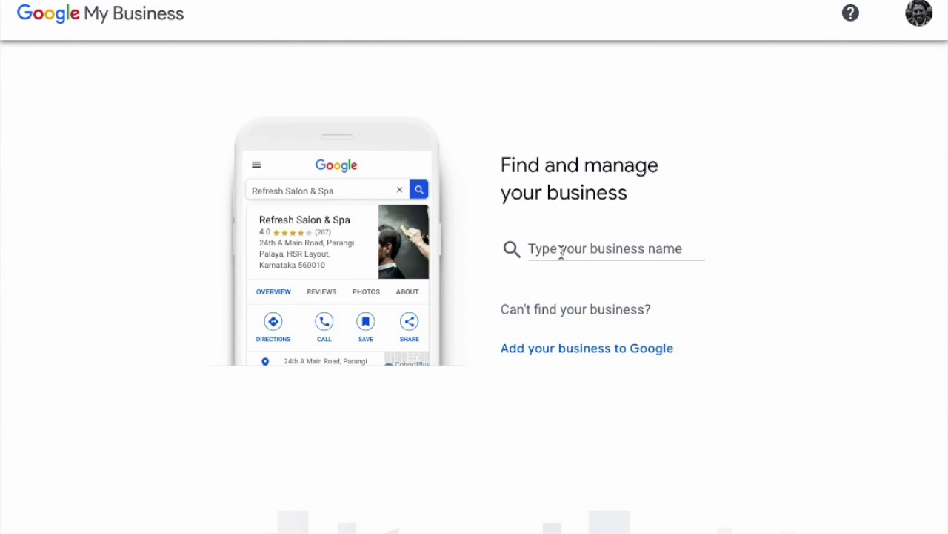
- Create a new business with the name 'MakeMyStore' and submit the name
click(561, 253)
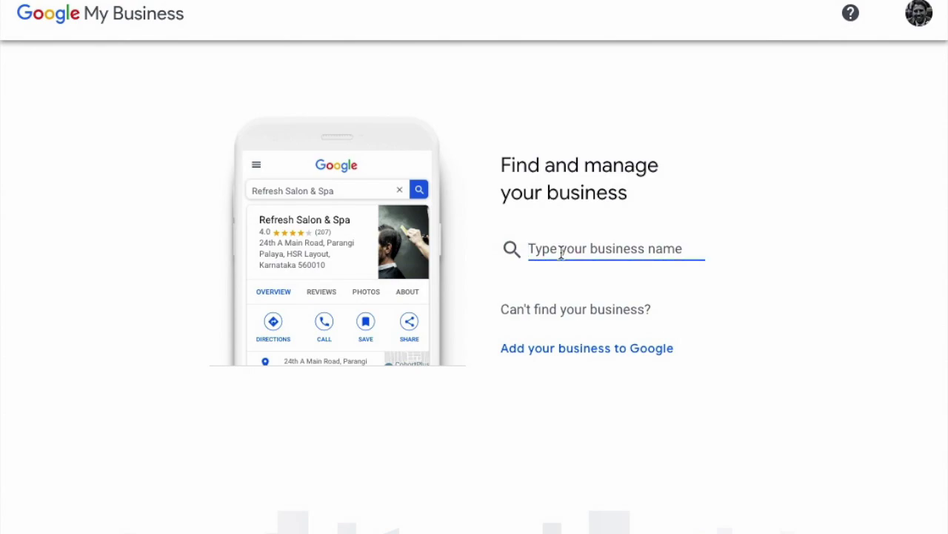
text(Make)
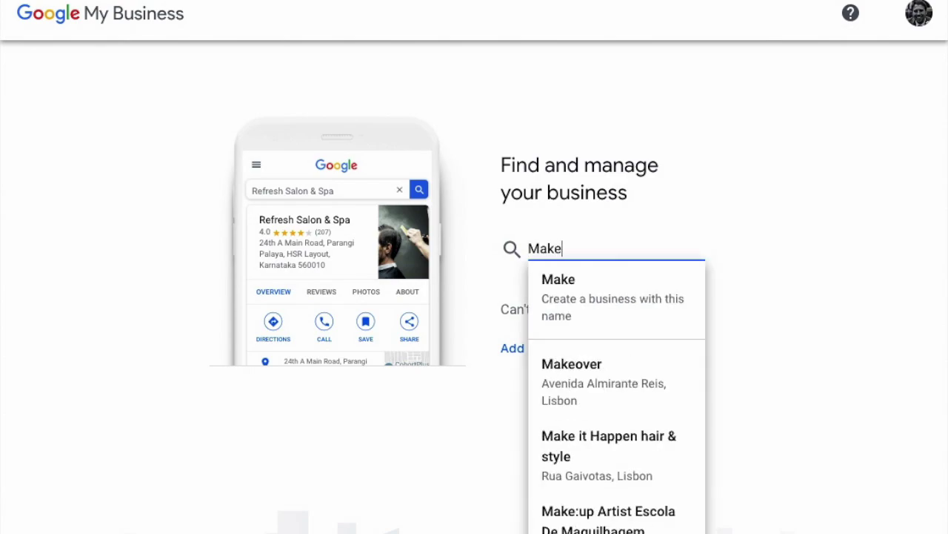
text(MyStore)
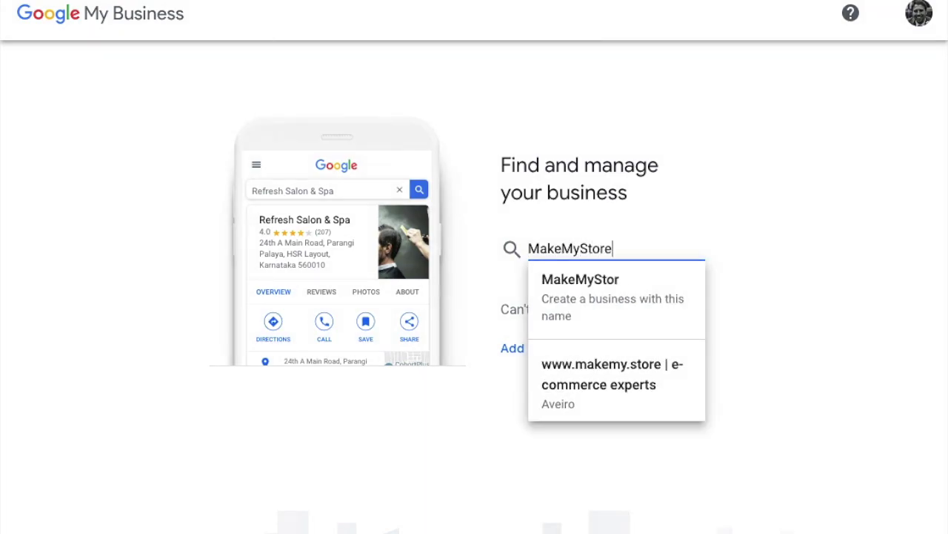
click(602, 286)
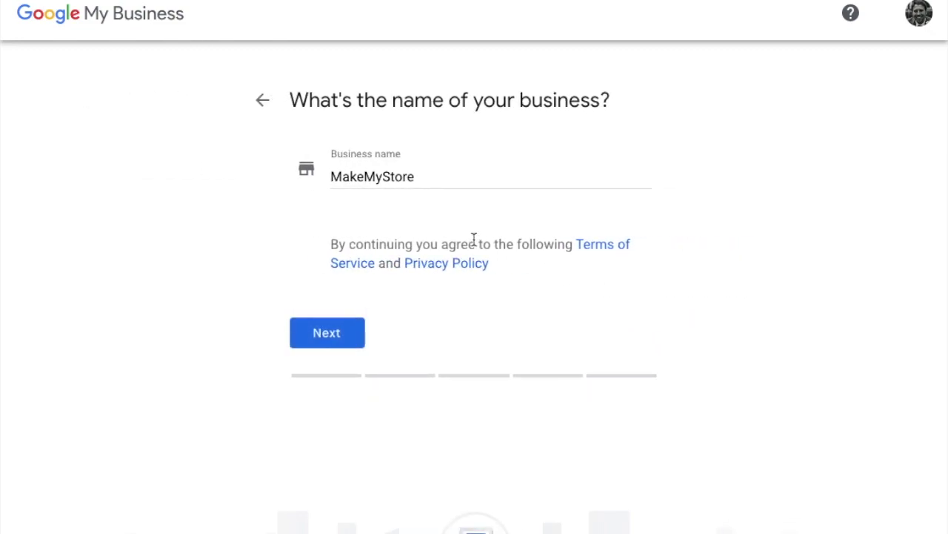
click(327, 332)
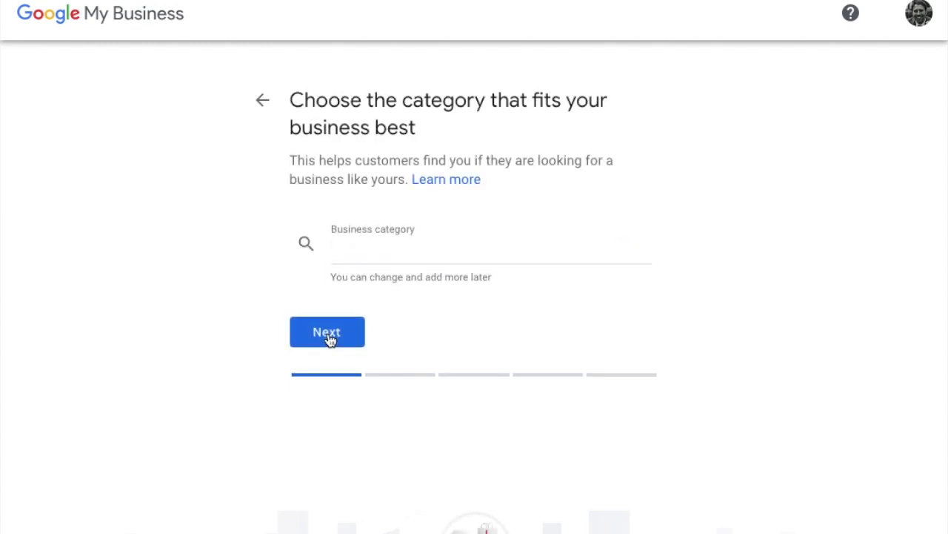
- Choose 'Website designer' as the business category and continue
click(354, 248)
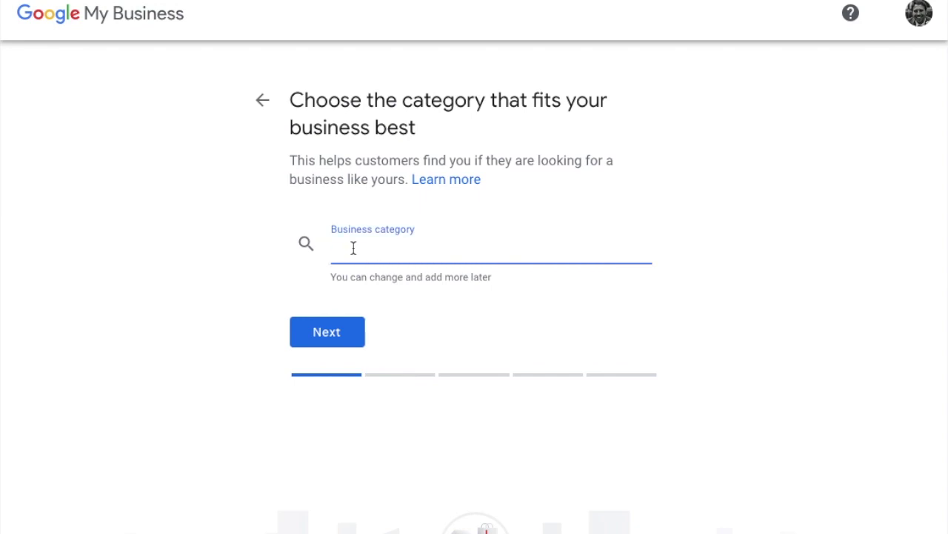
text(web)
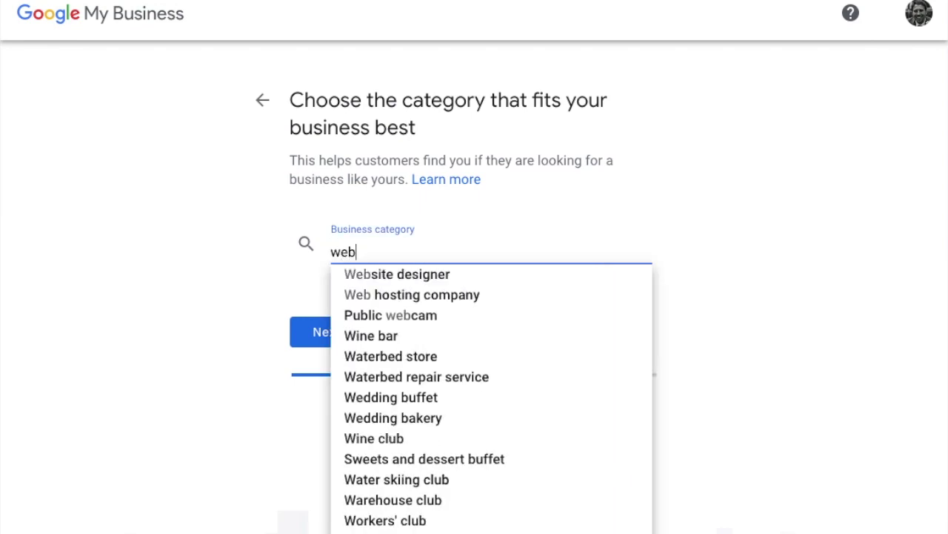
click(406, 280)
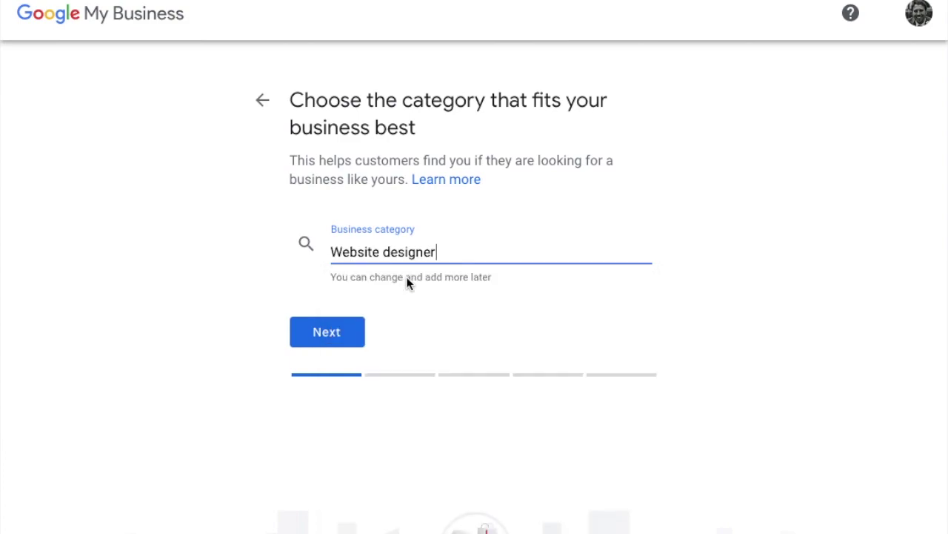
click(307, 337)
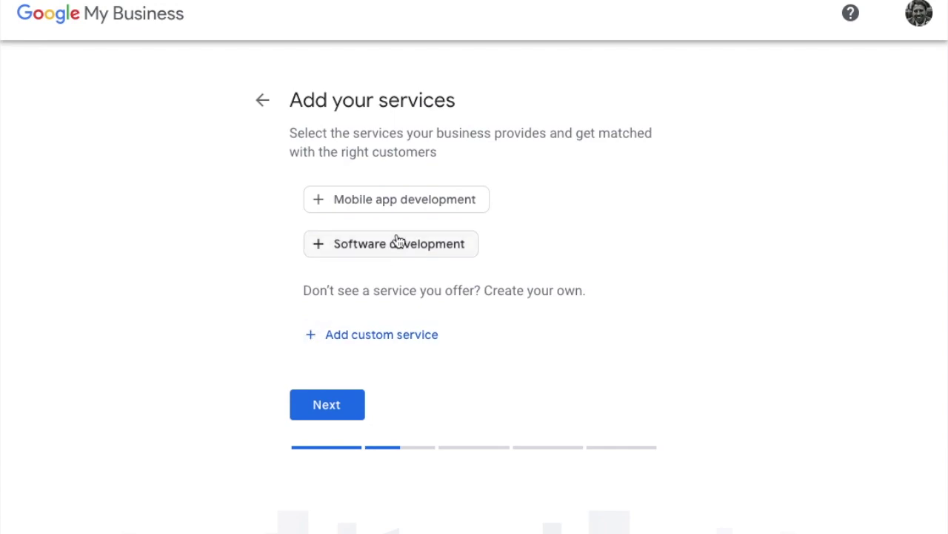
- Add three custom services: 'web design', 'branding' and 'seo'
click(397, 346)
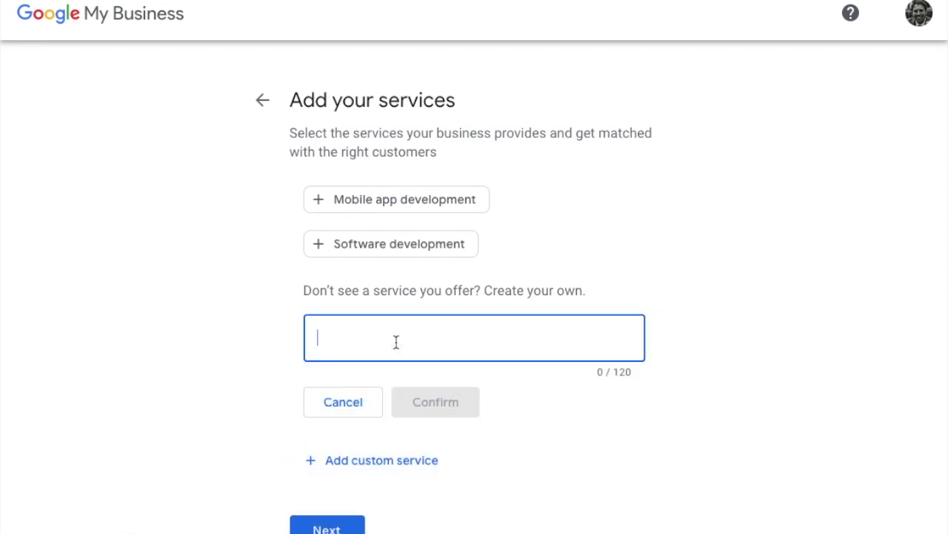
text(web design)
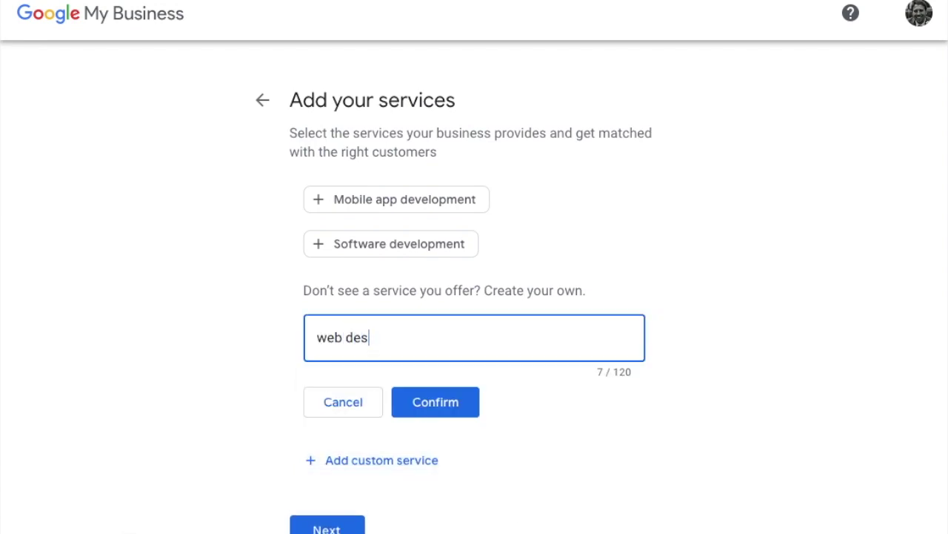
click(443, 409)
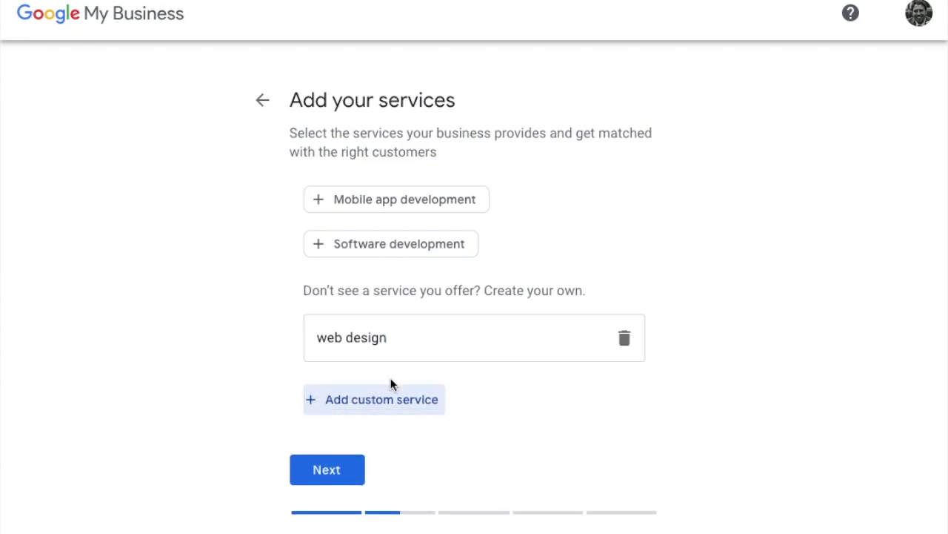
click(383, 398)
text(branding)
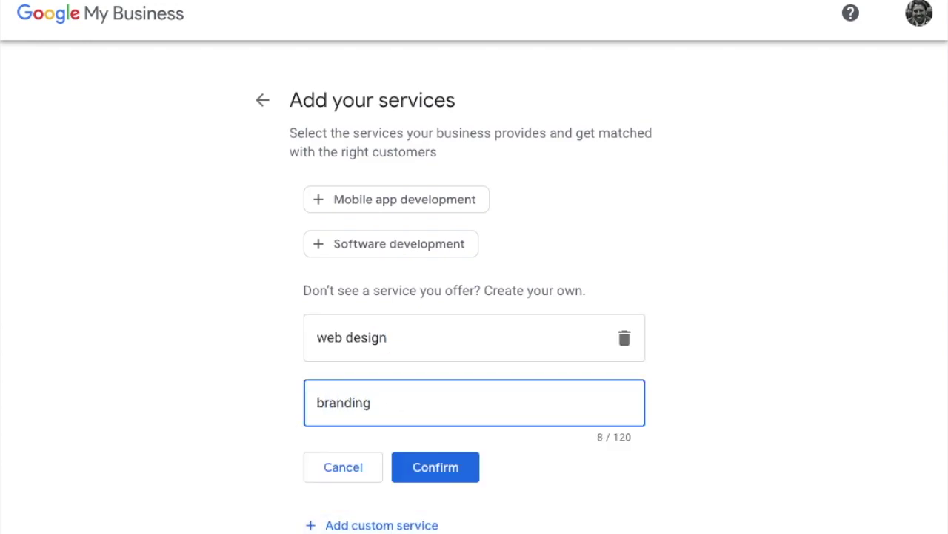
key(Return)
click(357, 459)
text(seo)
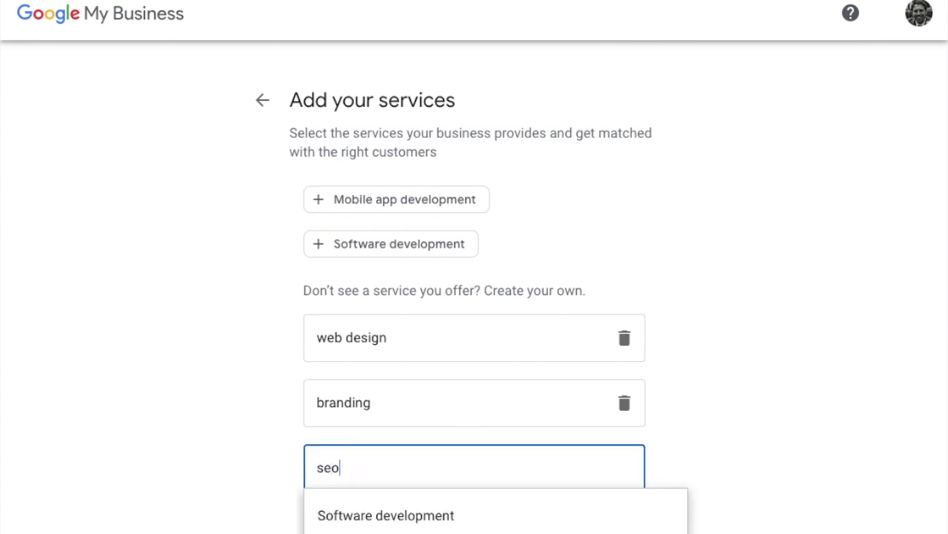
key(Return)
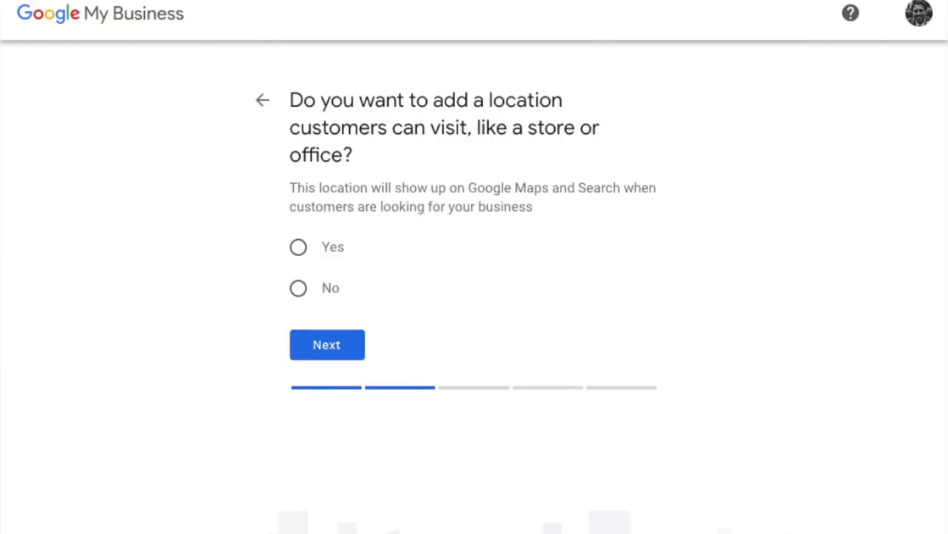
- Add a location customers can visit and set its country to United Kingdom
click(301, 256)
click(311, 345)
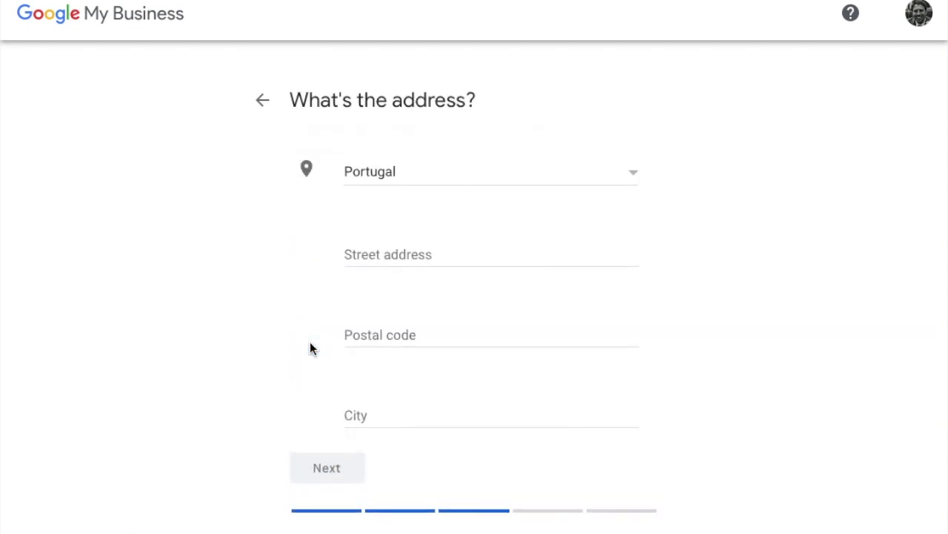
click(400, 178)
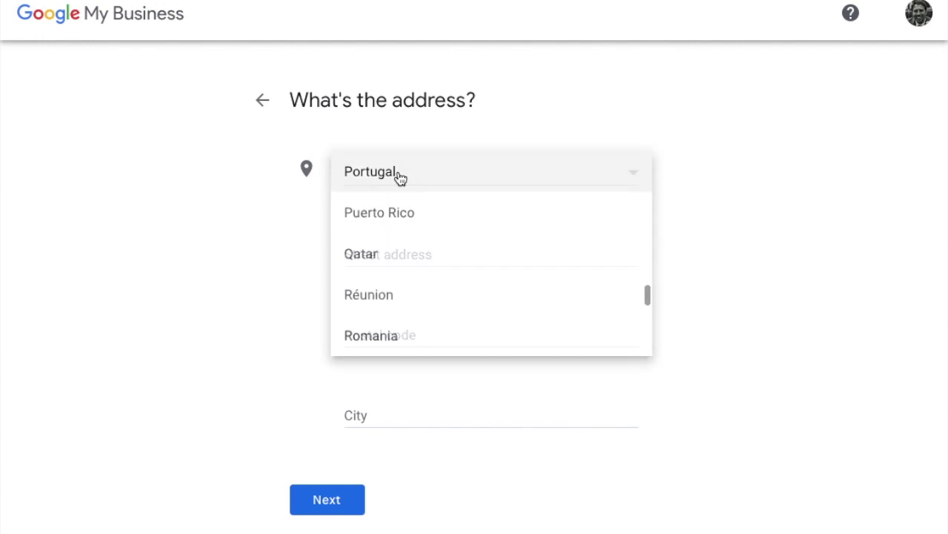
text(united)
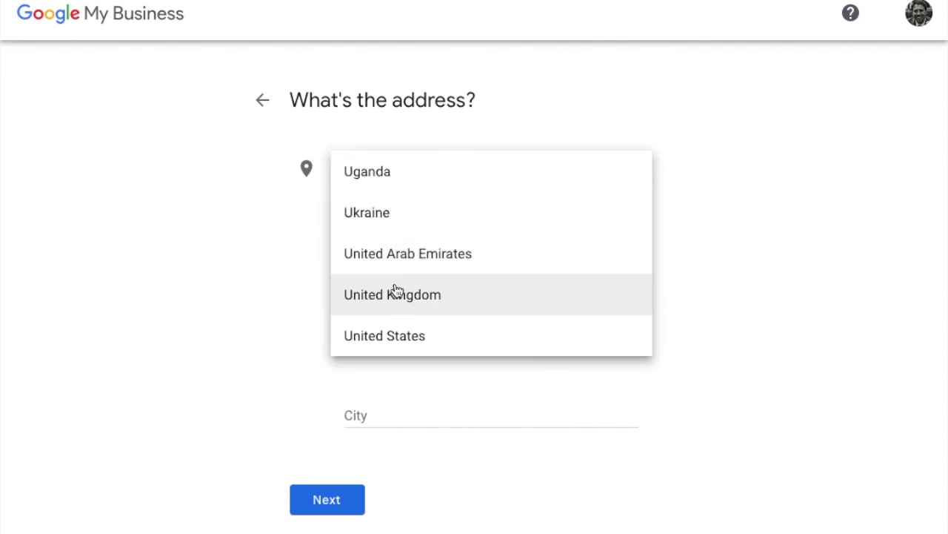
click(393, 290)
- Fill in the business's street address, post town and postcode, then submit the address
click(386, 257)
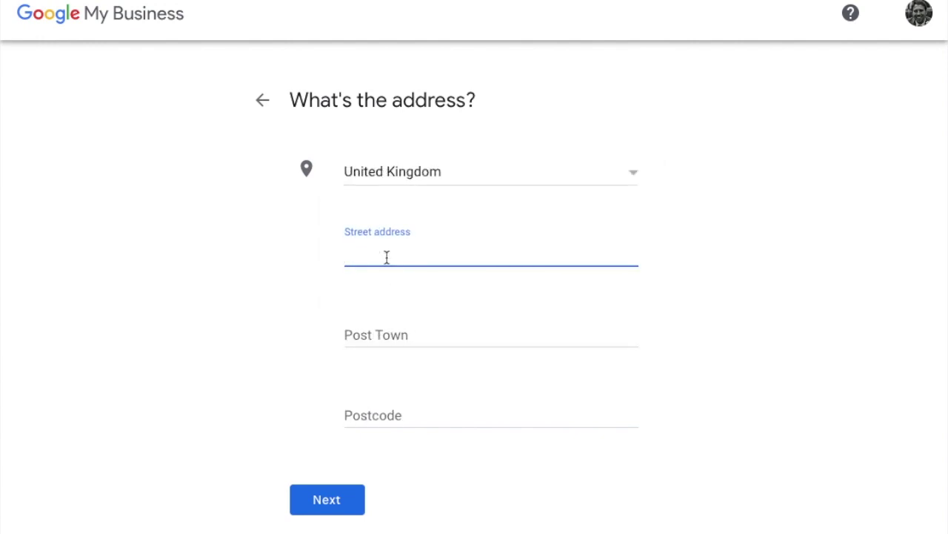
click(384, 330)
text(Leicester)
click(372, 415)
text(LE3 3FG)
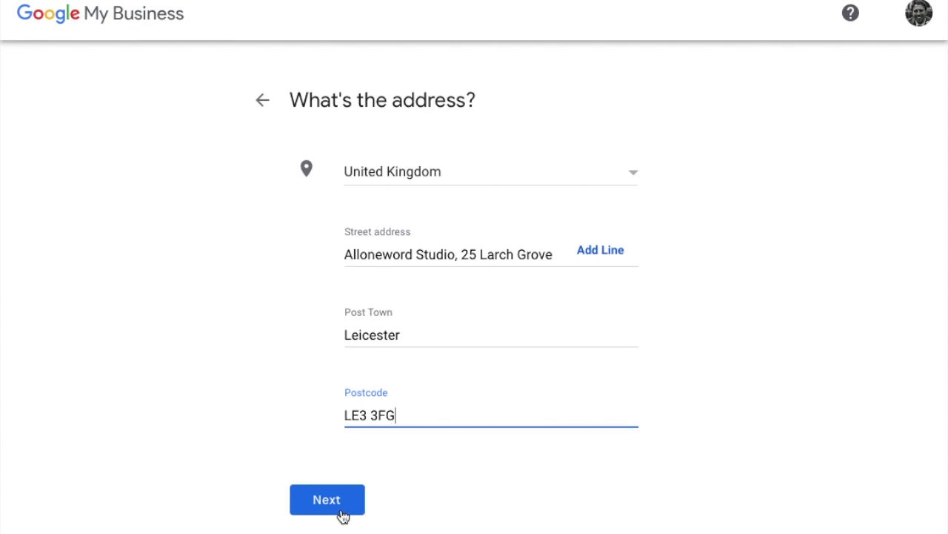
click(341, 510)
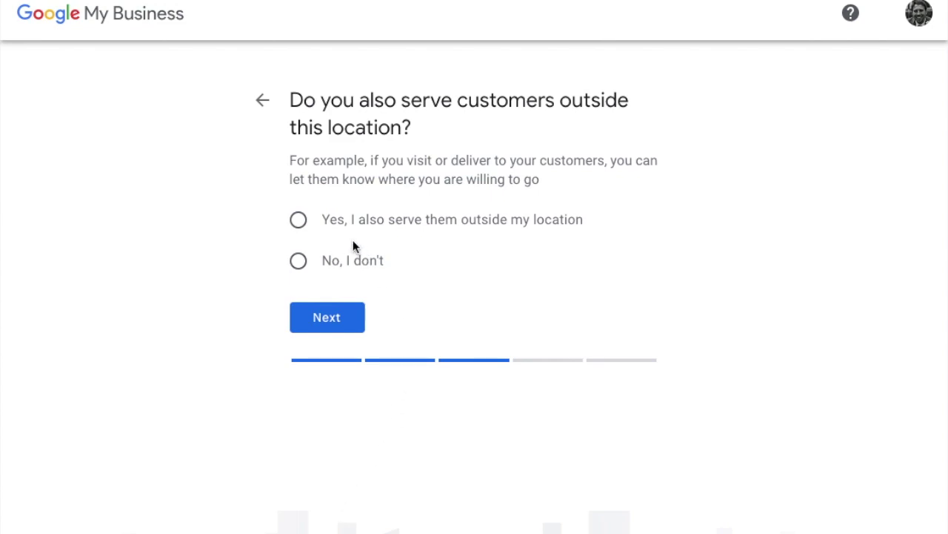
- Confirm the business also serves customers elsewhere and add United Kingdom as a service area
click(303, 223)
click(319, 323)
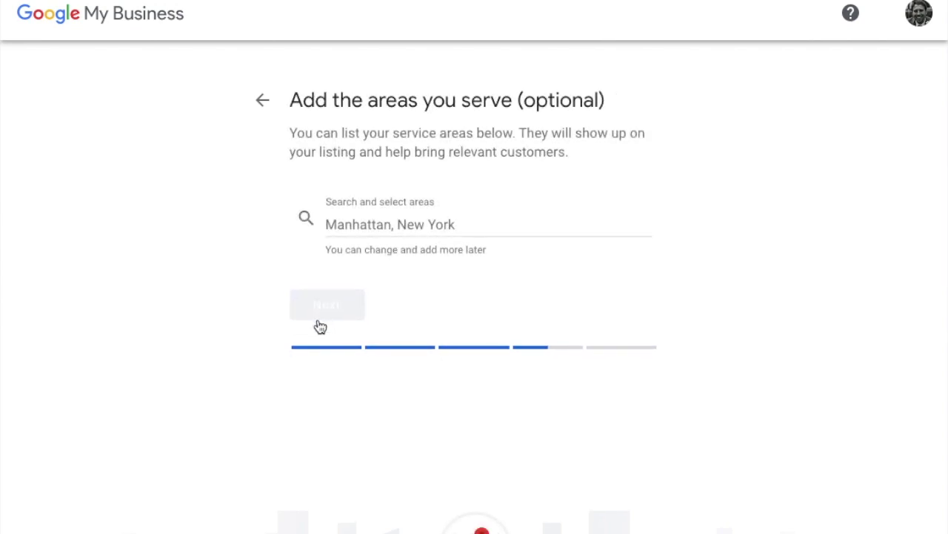
click(358, 228)
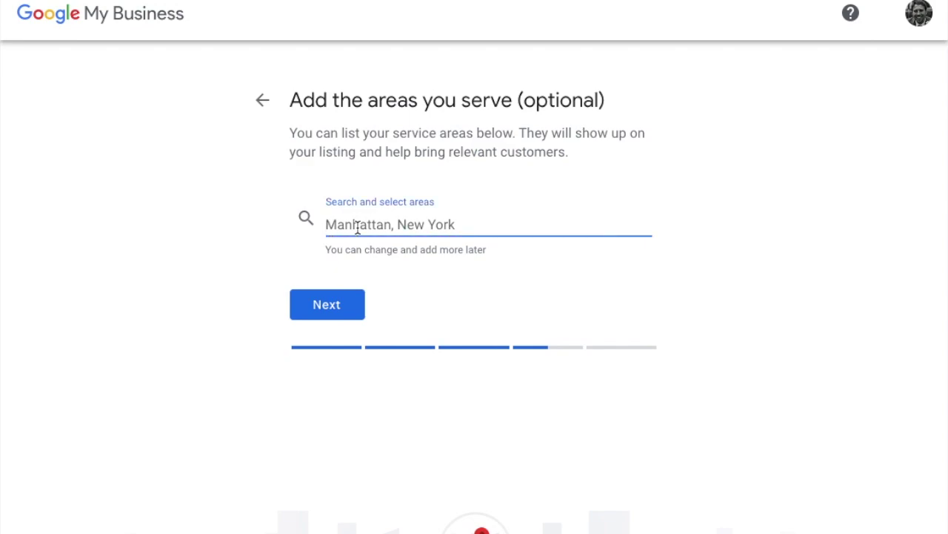
text(unit)
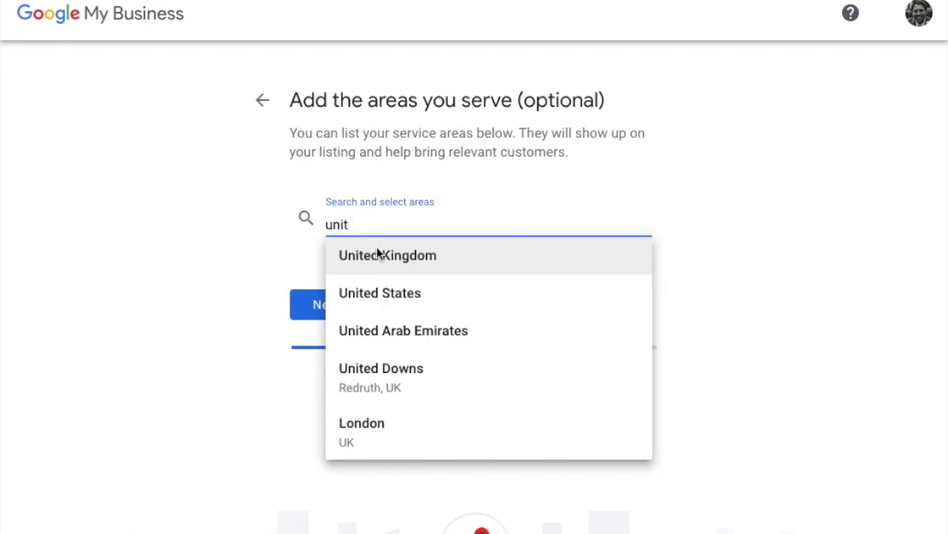
click(381, 255)
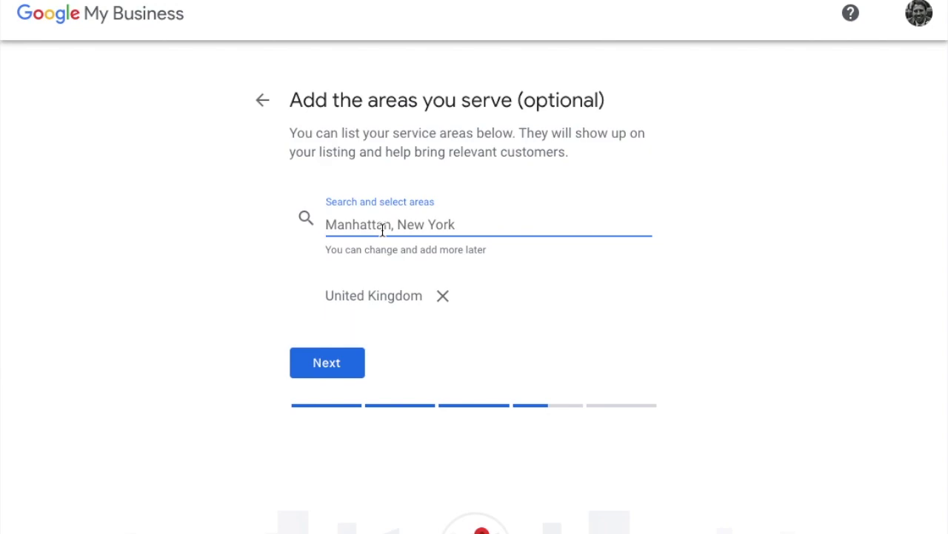
- Add United States and Canada as further service areas and save them
text(uni)
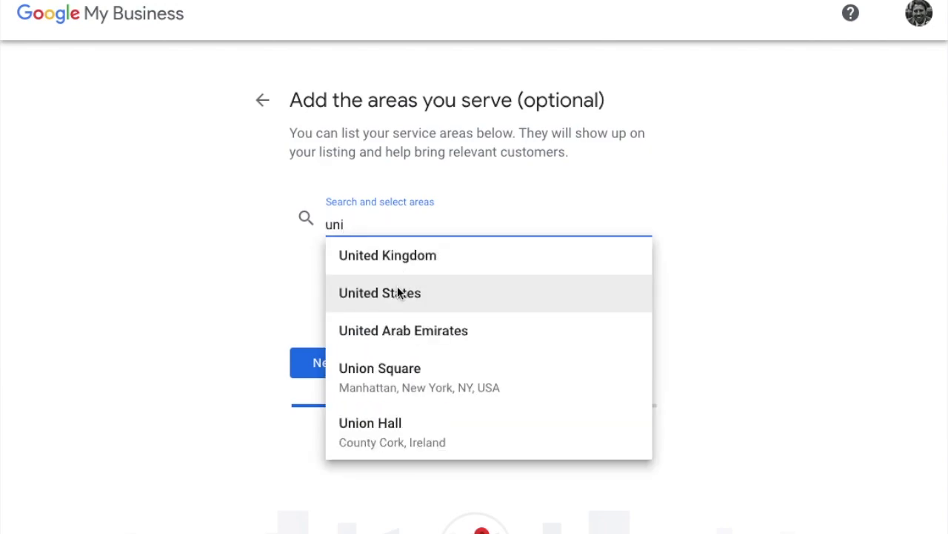
click(398, 292)
text(cana)
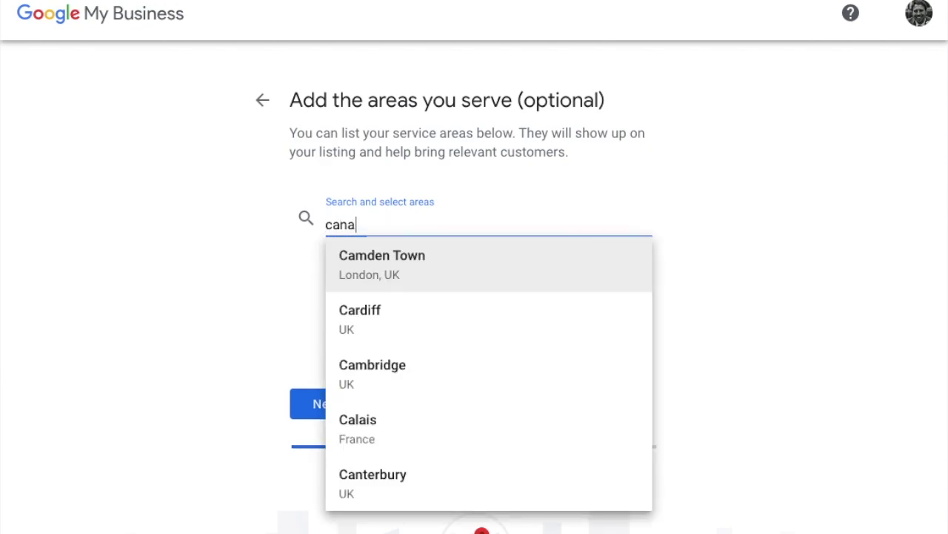
click(410, 309)
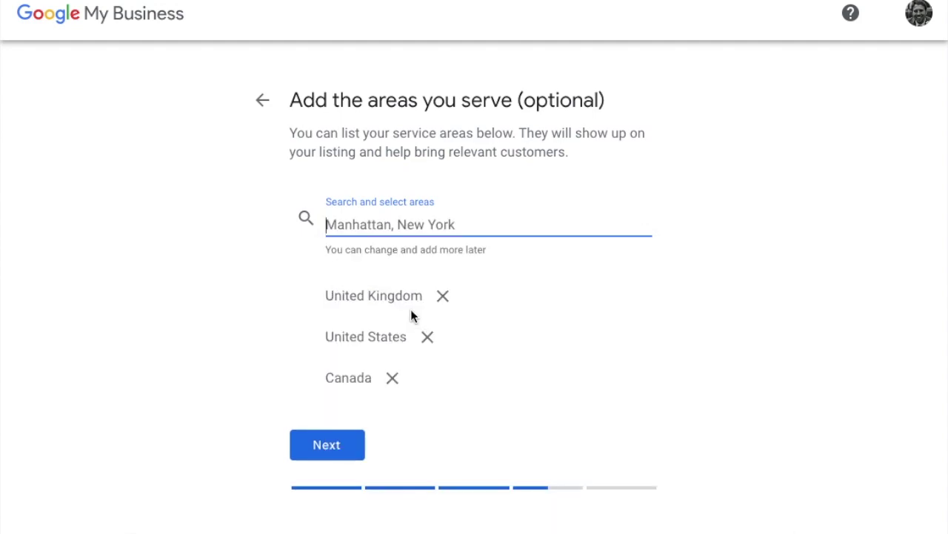
click(316, 447)
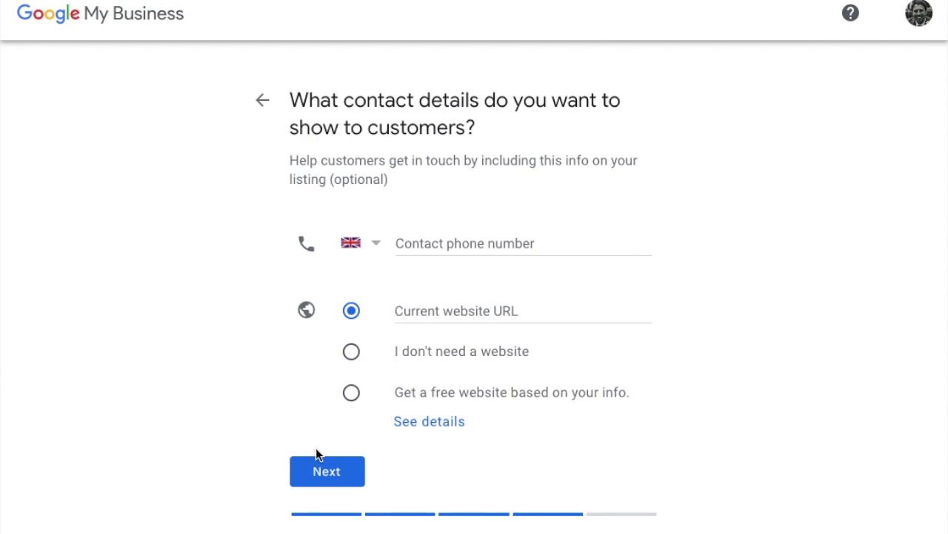
click(440, 245)
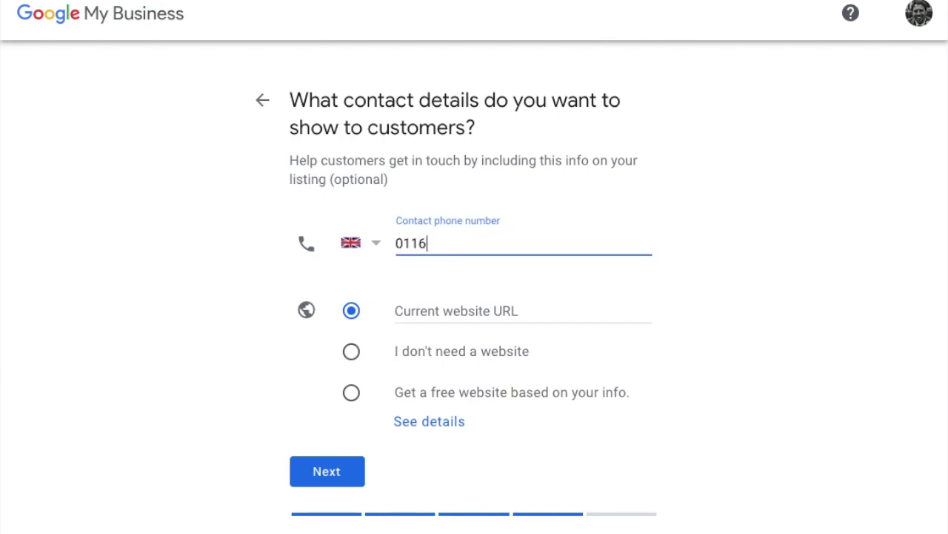
click(522, 312)
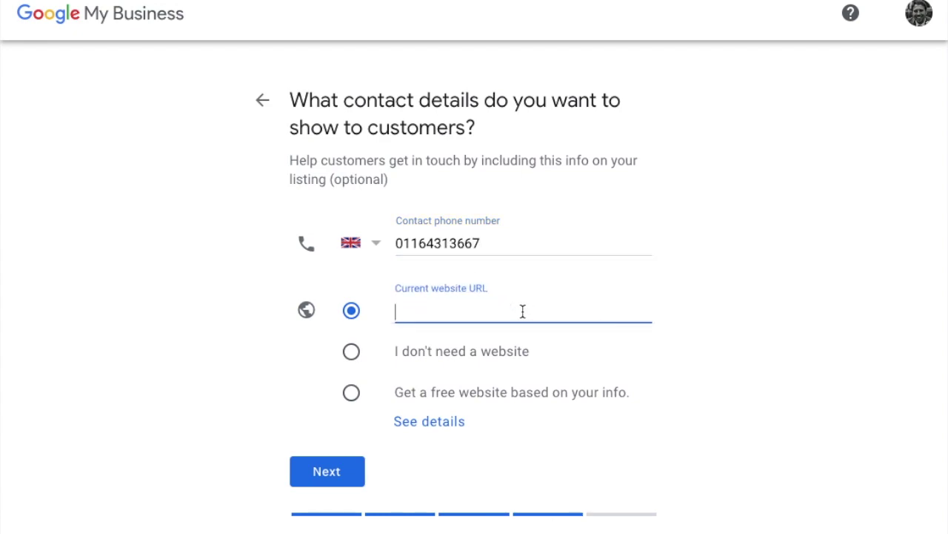
text(https://makemystore.co.uk)
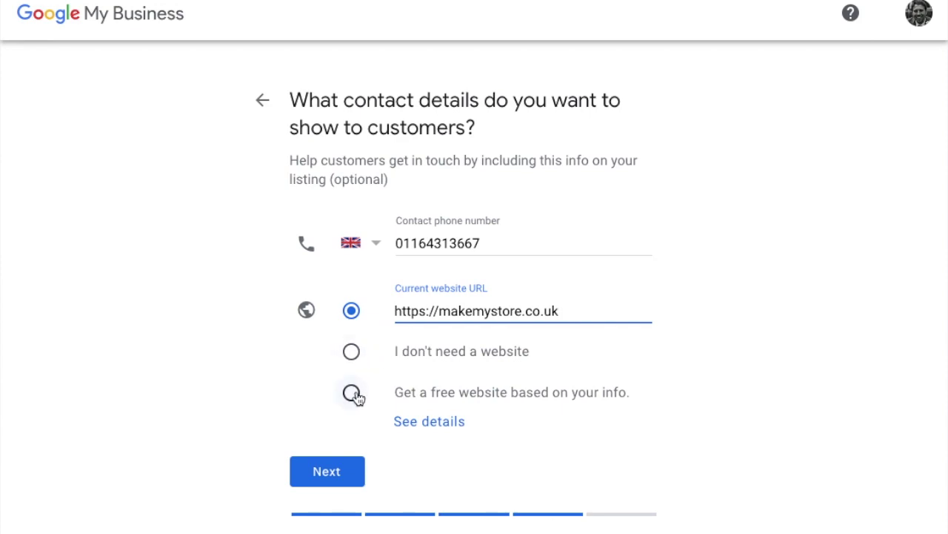
click(327, 472)
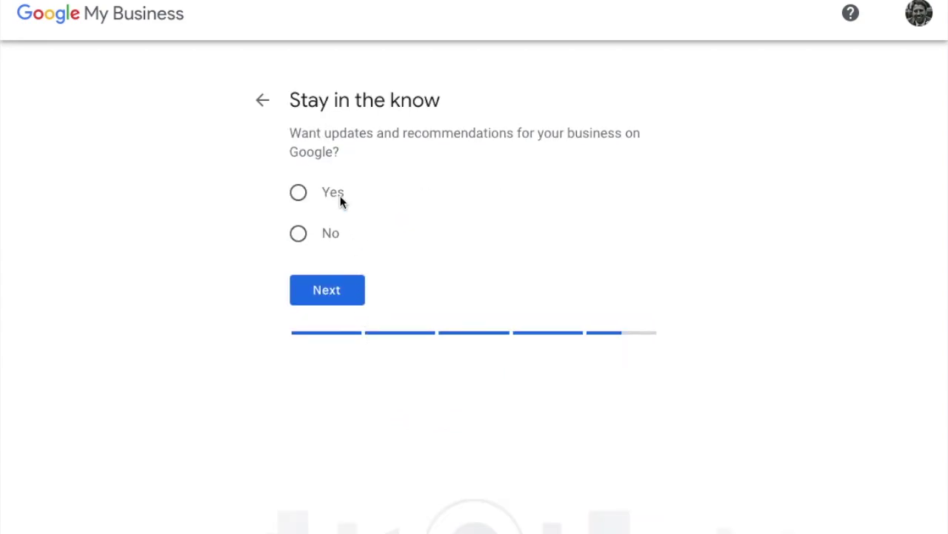
- Choose Yes under 'Stay in the know', then finish creating the MakeMyStore listing
click(311, 199)
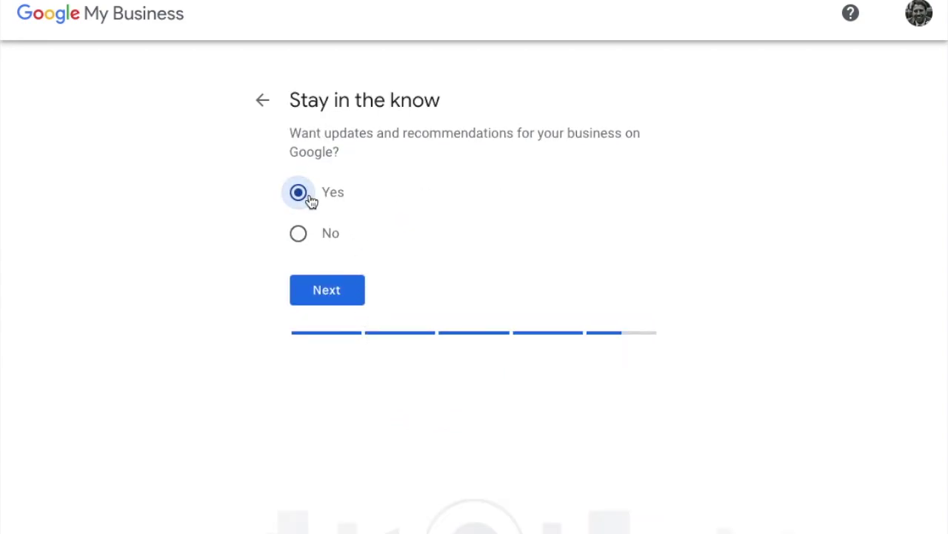
click(321, 292)
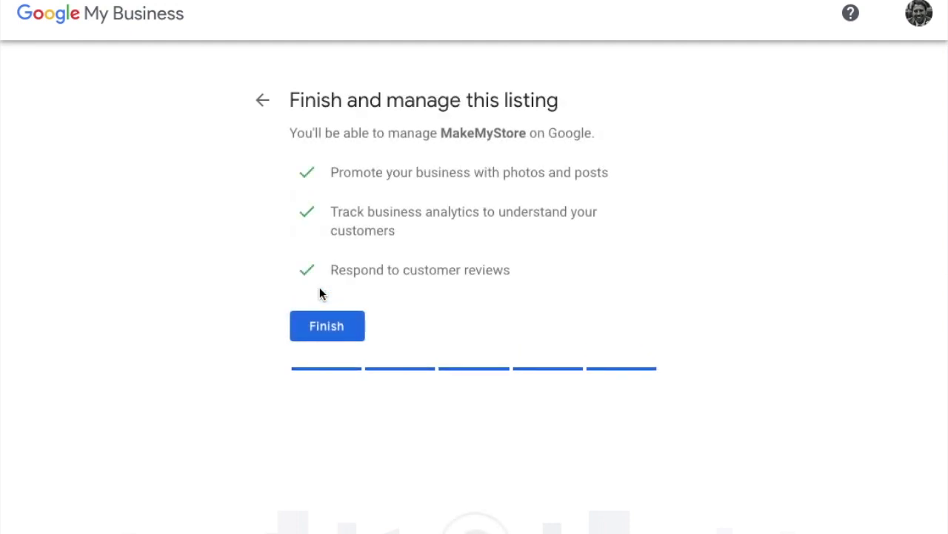
click(319, 320)
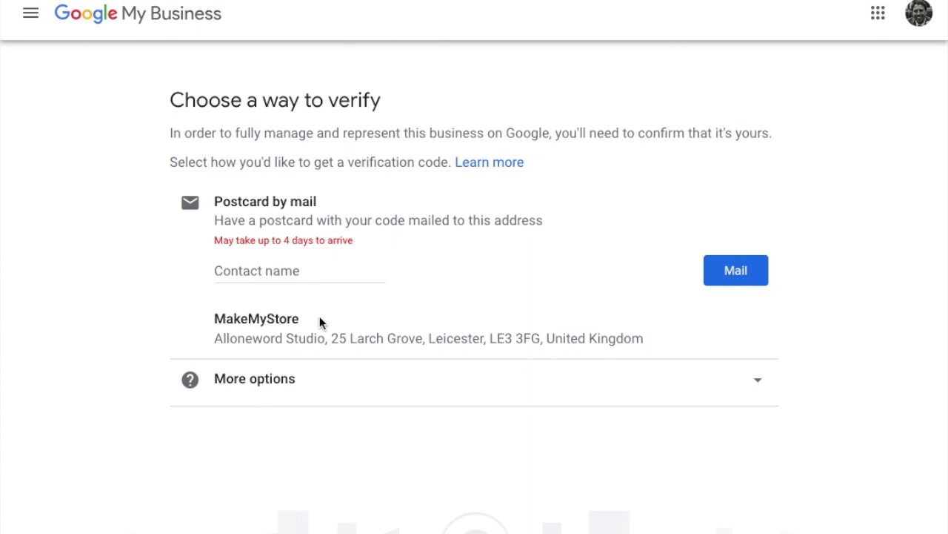
- Enter the contact's name and request the verification postcard by mail
click(283, 271)
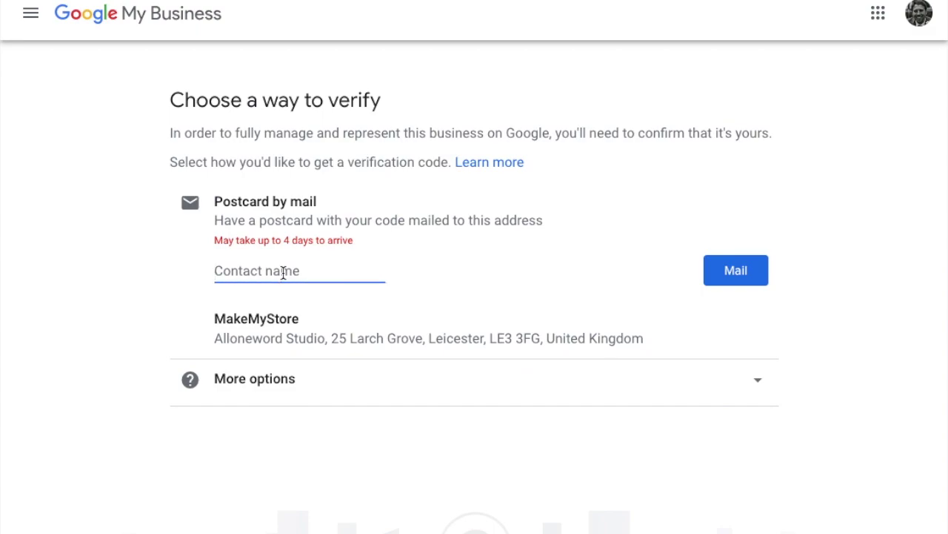
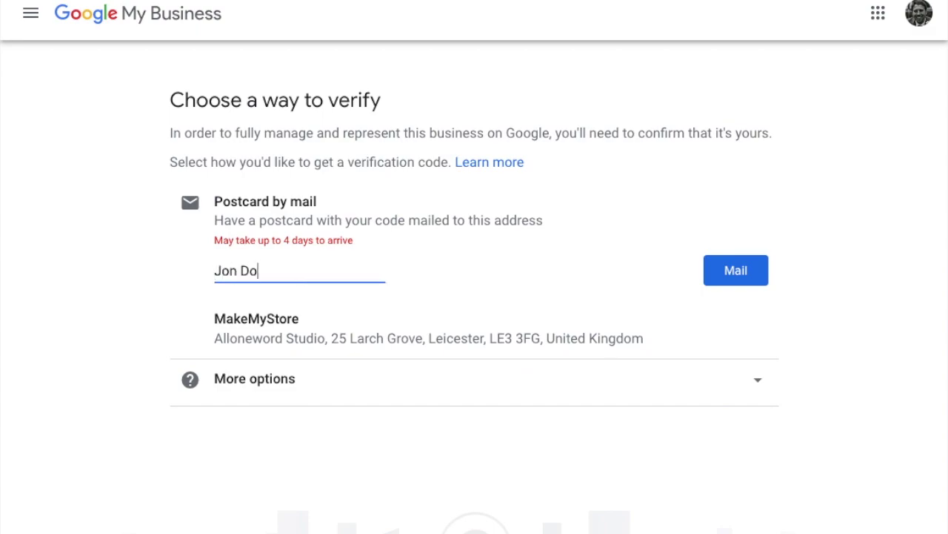
click(730, 288)
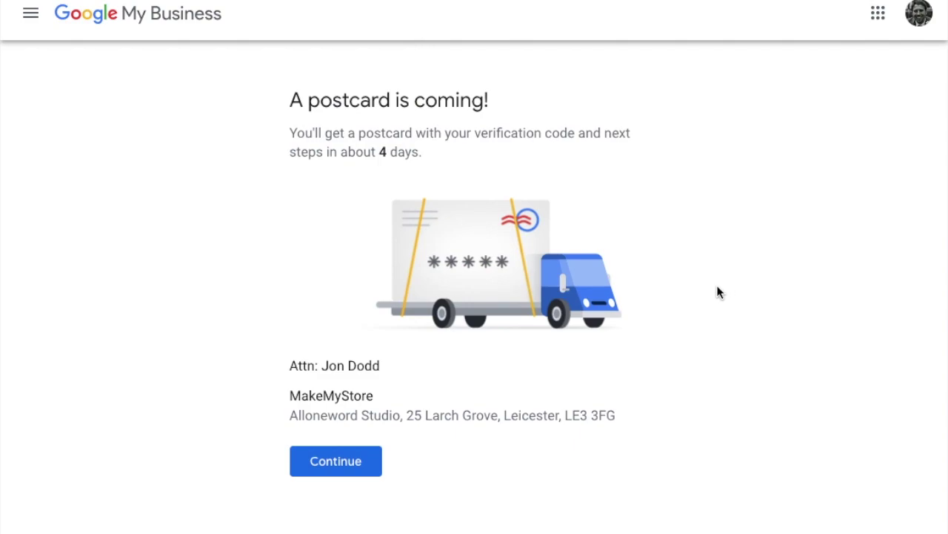
- Continue from the 'A postcard is coming!' page to the MakeMyStore dashboard
click(361, 462)
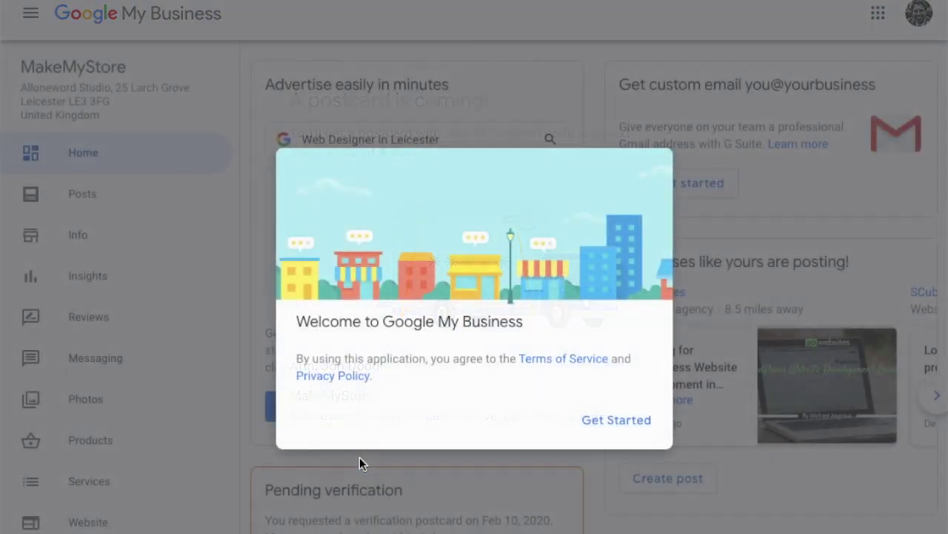